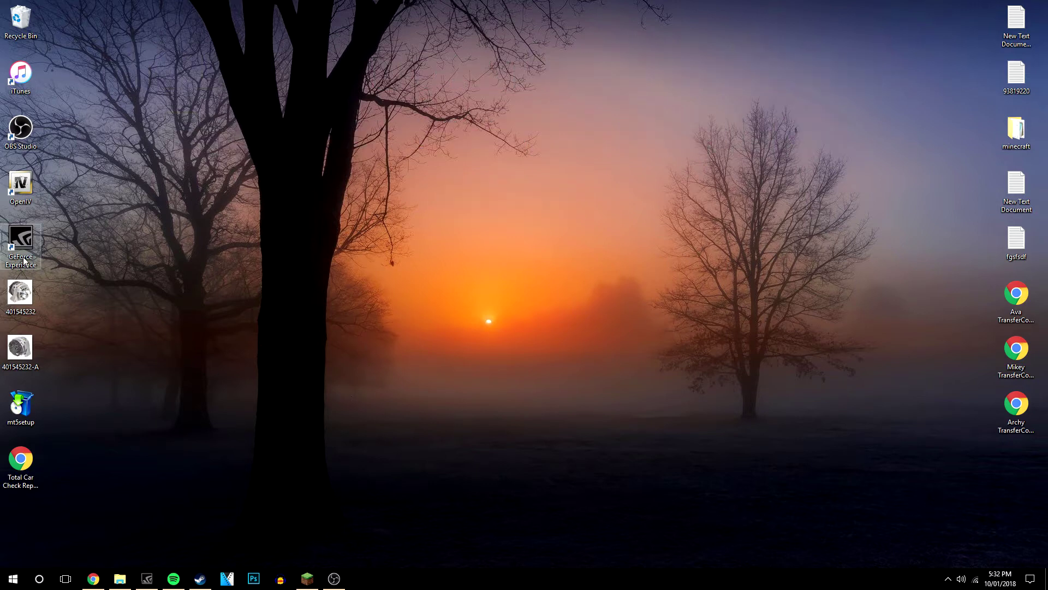
Open and then close the Cortana search panel to reach the GeForce Experience desktop shortcut
{"action": "left_click", "coordinate": [38, 580]}
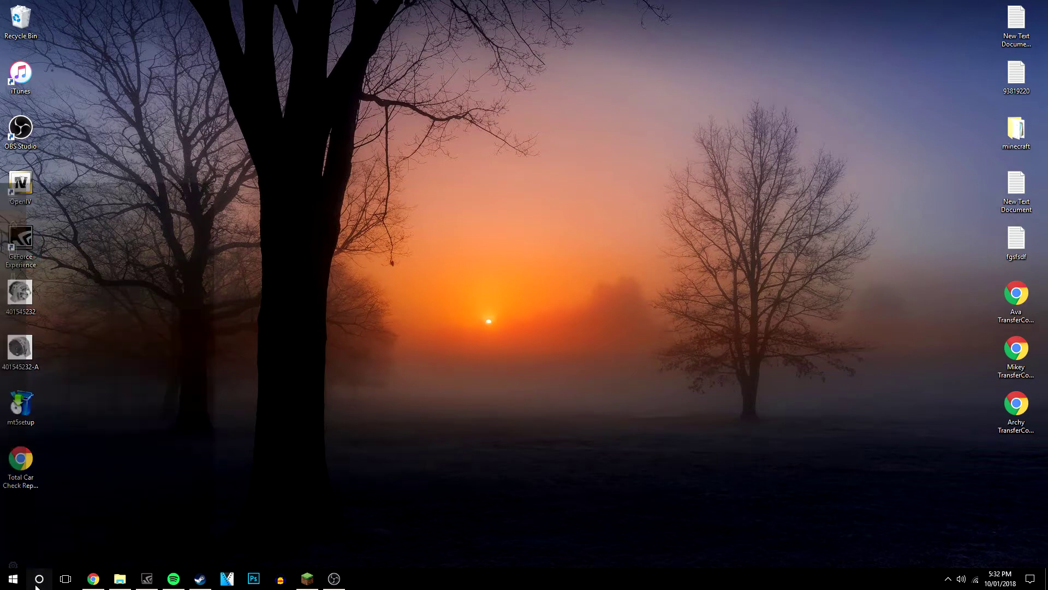
{"action": "left_click", "coordinate": [48, 263]}
{"action": "double_click", "coordinate": [21, 245]}
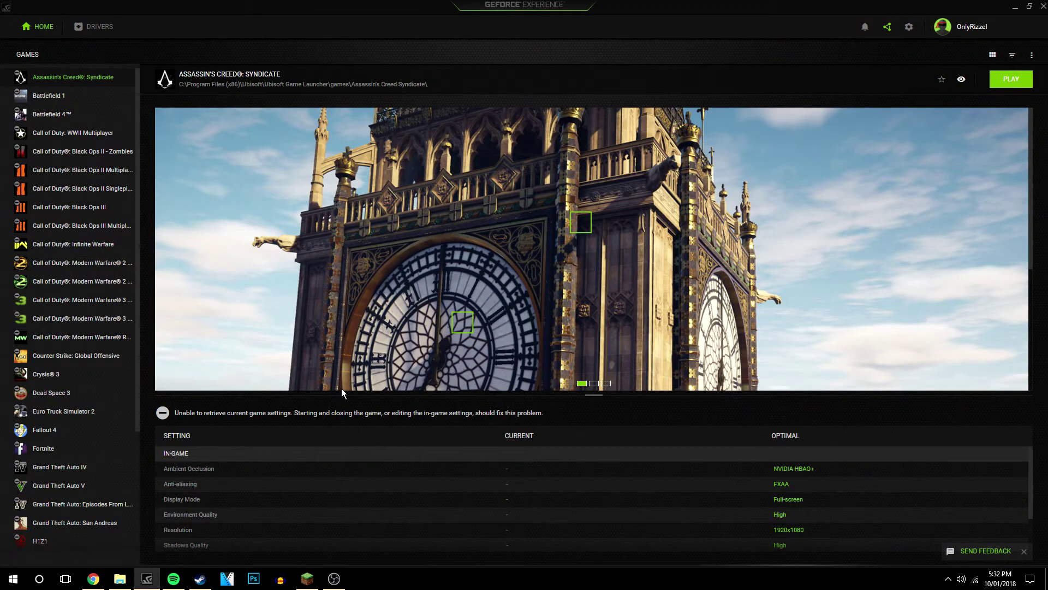
{"action": "scroll", "coordinate": [91, 295], "scroll_direction": "down", "scroll_amount": 3}
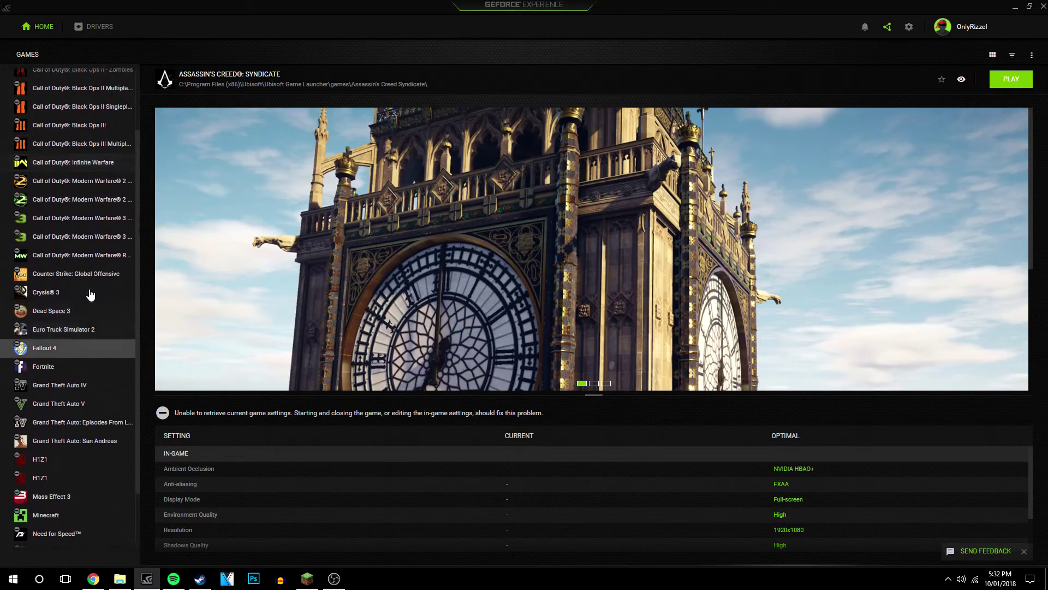
{"action": "scroll", "coordinate": [90, 295], "scroll_direction": "down", "scroll_amount": 3}
{"action": "scroll", "coordinate": [90, 295], "scroll_direction": "down", "scroll_amount": 1}
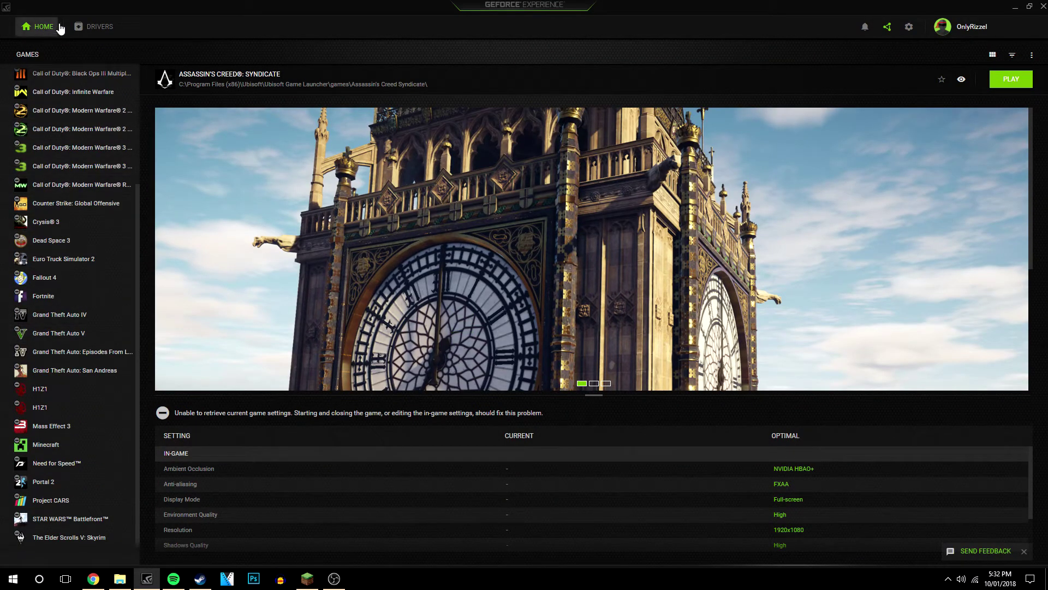
Check for driver updates on the Drivers page, revealing Game Ready Driver 390.65
{"action": "left_click", "coordinate": [90, 27]}
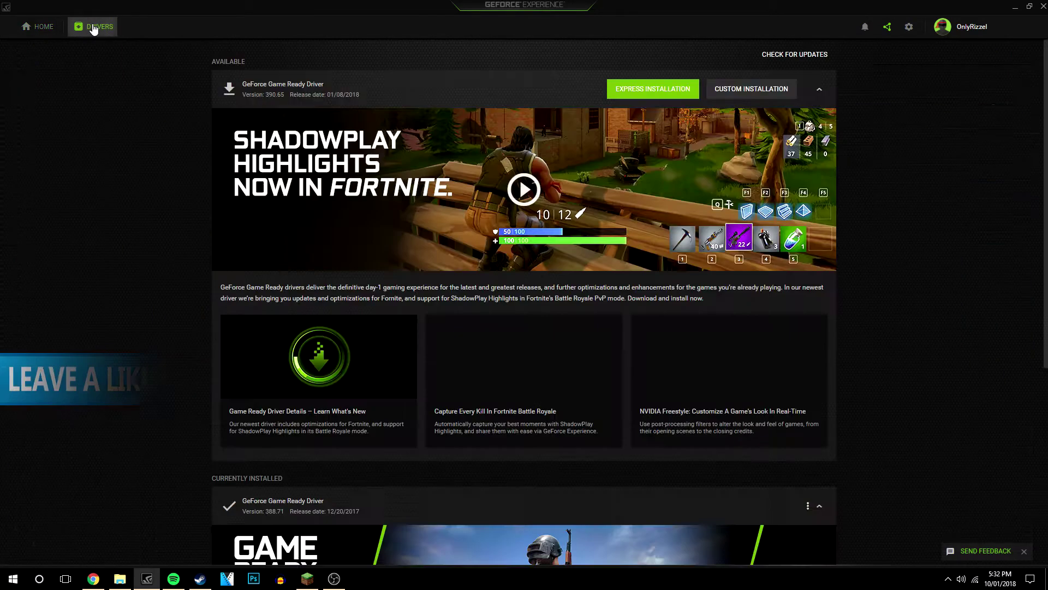
{"action": "left_click", "coordinate": [777, 58]}
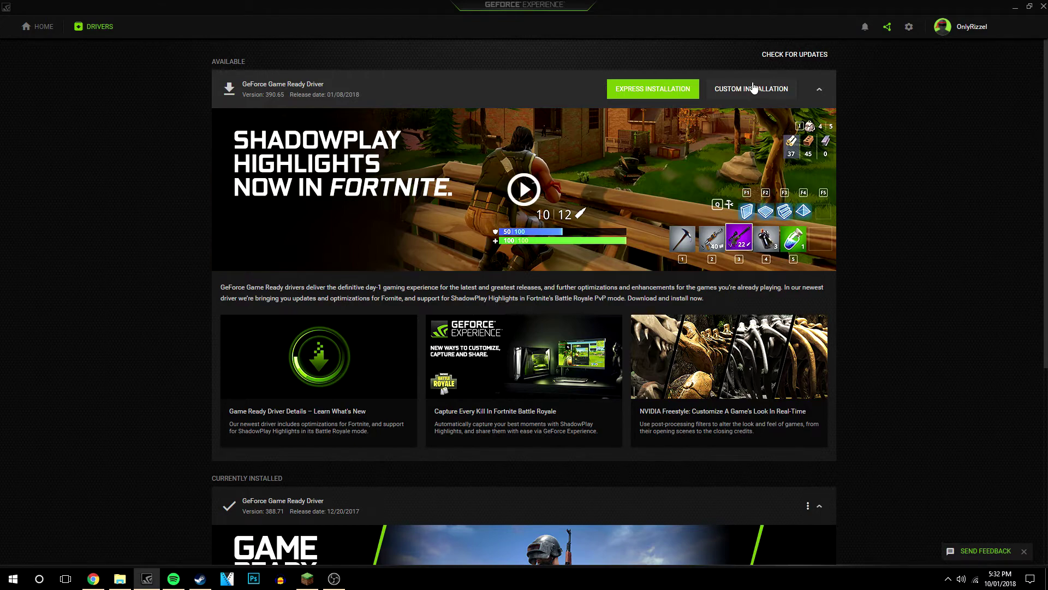
Collapse the 390.65 driver details and start its Express Installation
{"action": "left_click", "coordinate": [639, 81]}
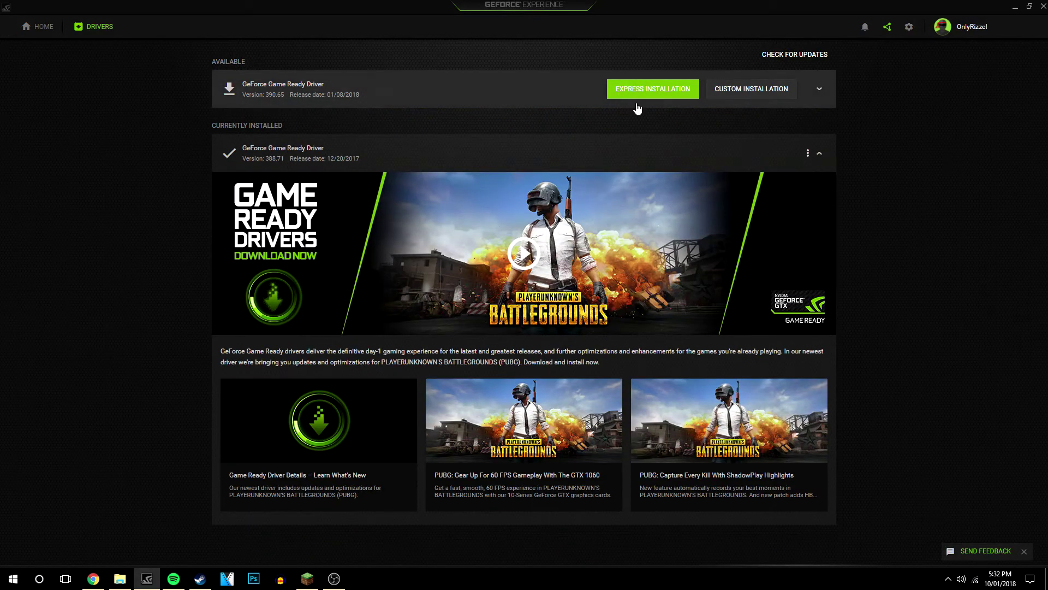
{"action": "left_click", "coordinate": [658, 87]}
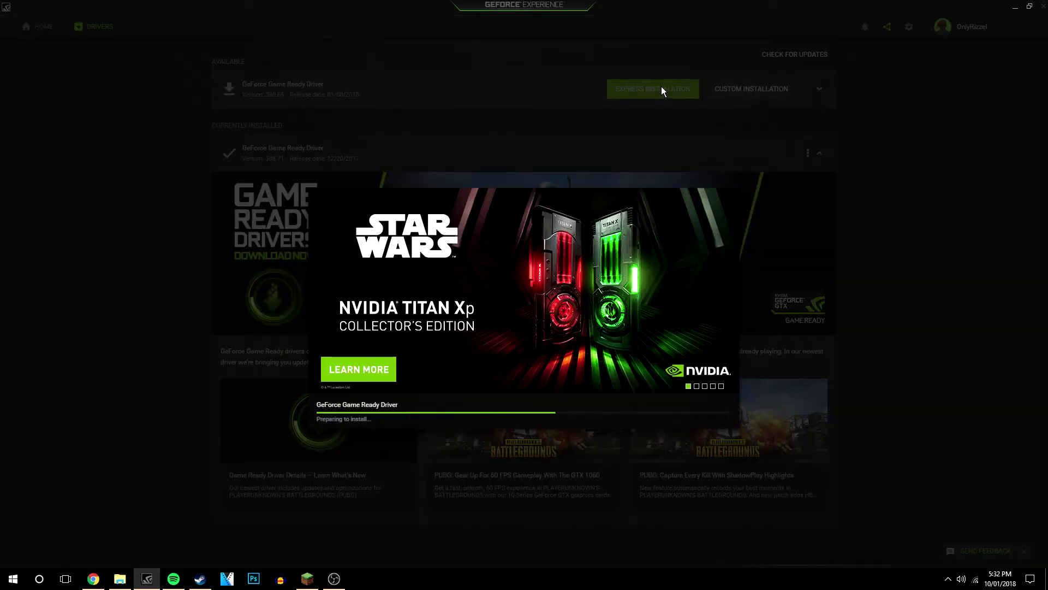